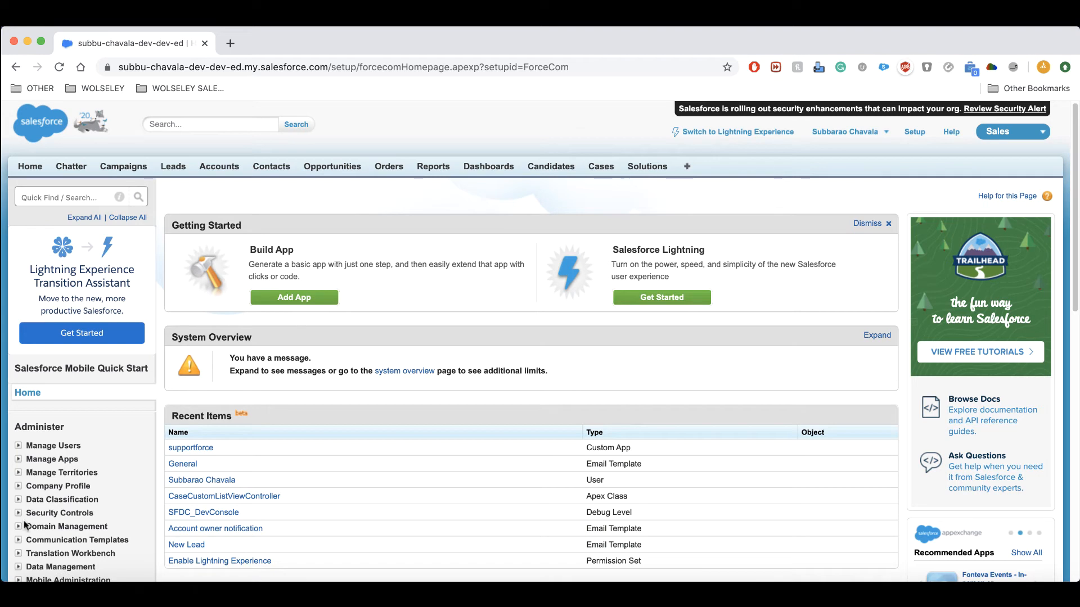
key("super+Tab")
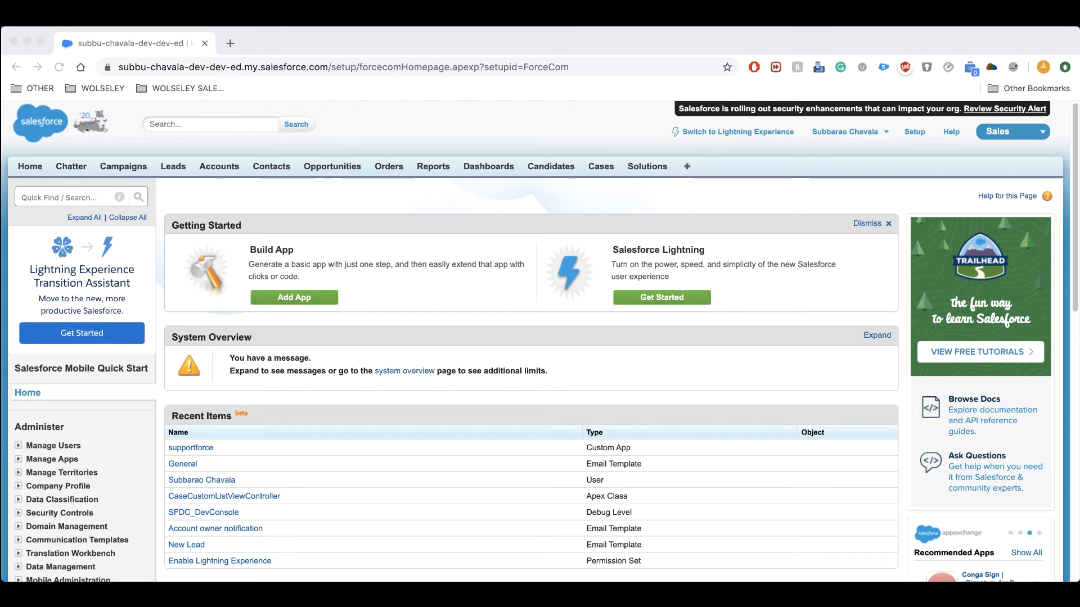
left_click(48, 193)
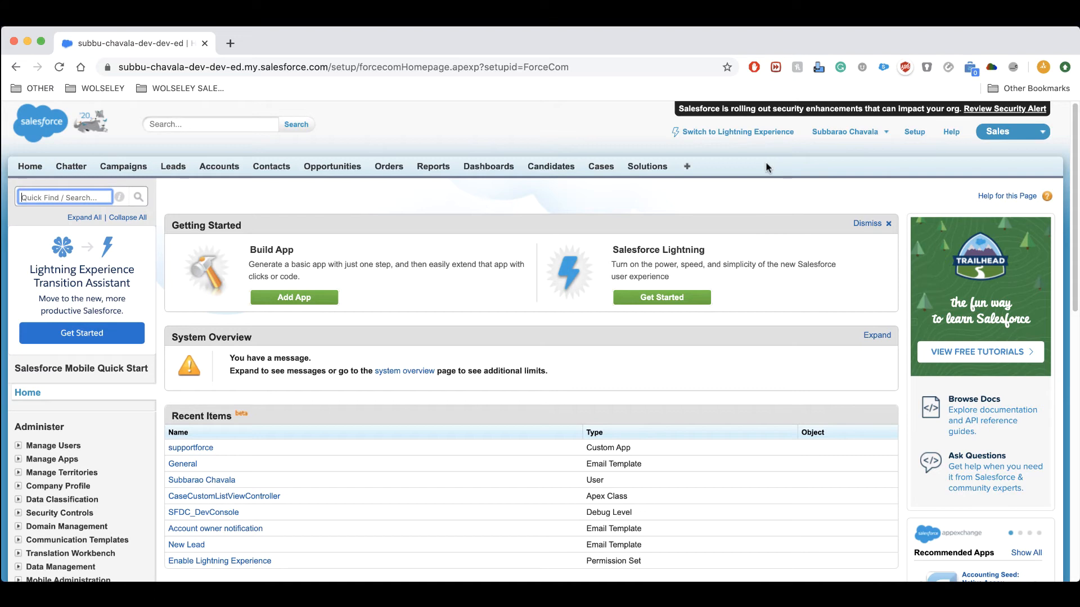
left_click(714, 135)
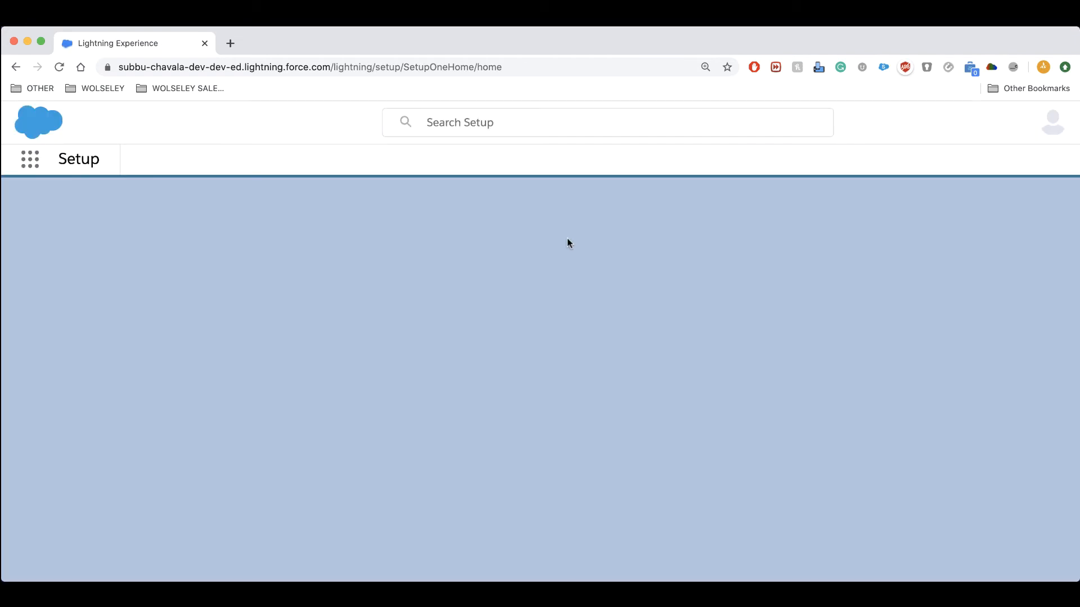
left_click(1050, 151)
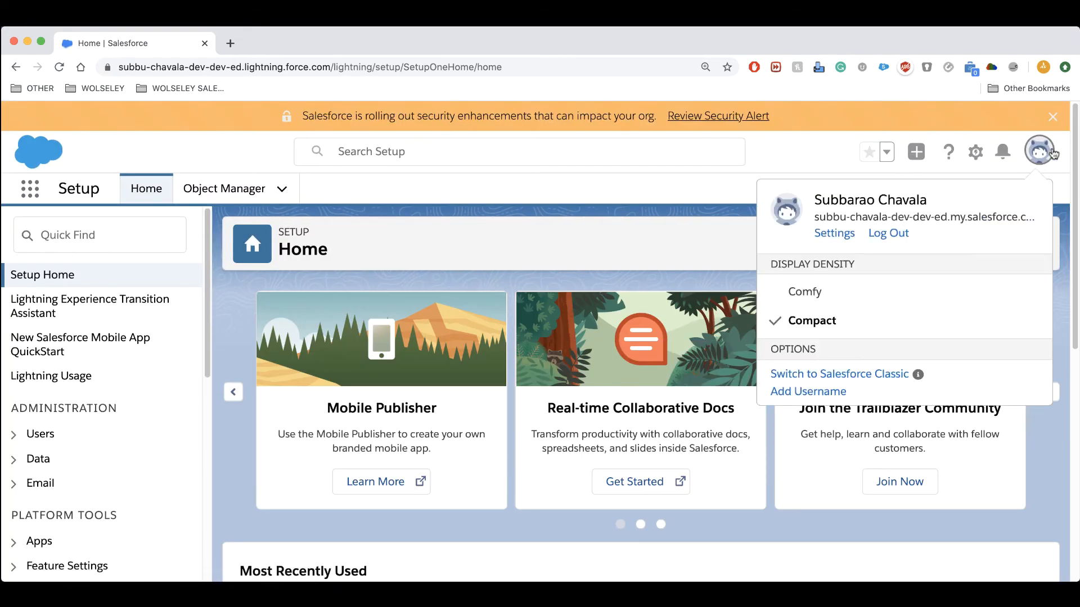
key("super+minus")
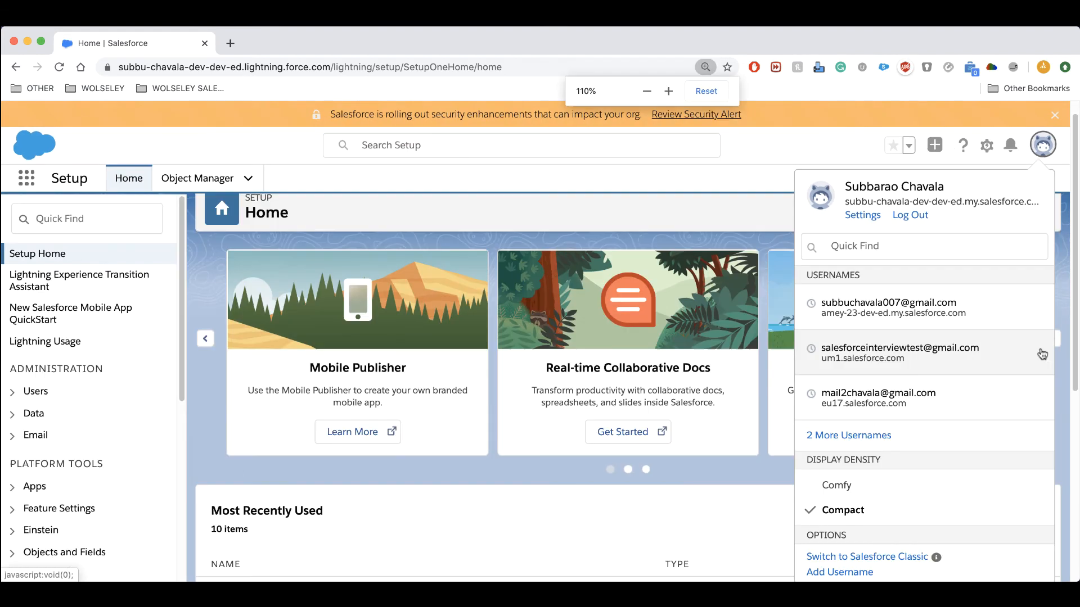
left_click(855, 557)
Step: Find the Solution Settings page in Setup by searching for "solution" and open the settings for editing
left_click(875, 140)
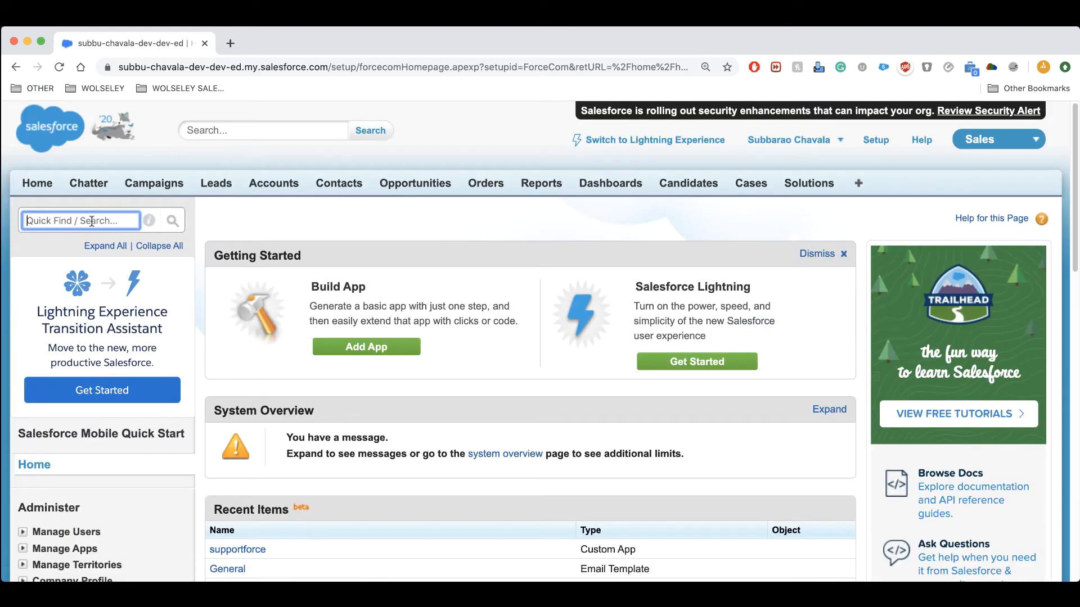
type("solution")
scroll(106, 334, "down", 1)
left_click(101, 519)
left_click(488, 298)
left_click(354, 308)
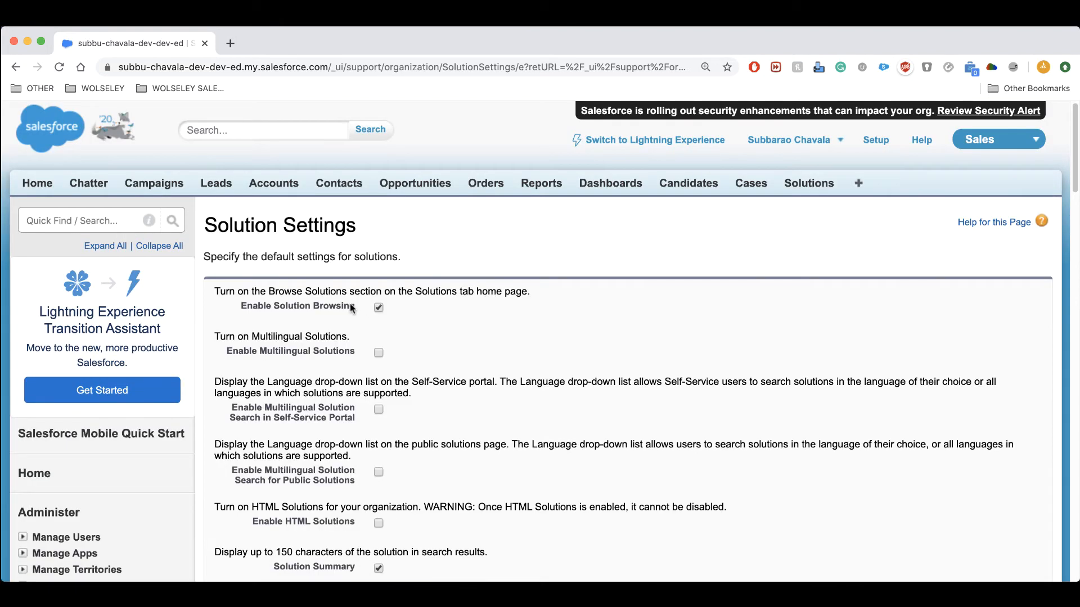
Step: Enable HTML Solutions and save the solution settings
scroll(651, 462, "down", 1)
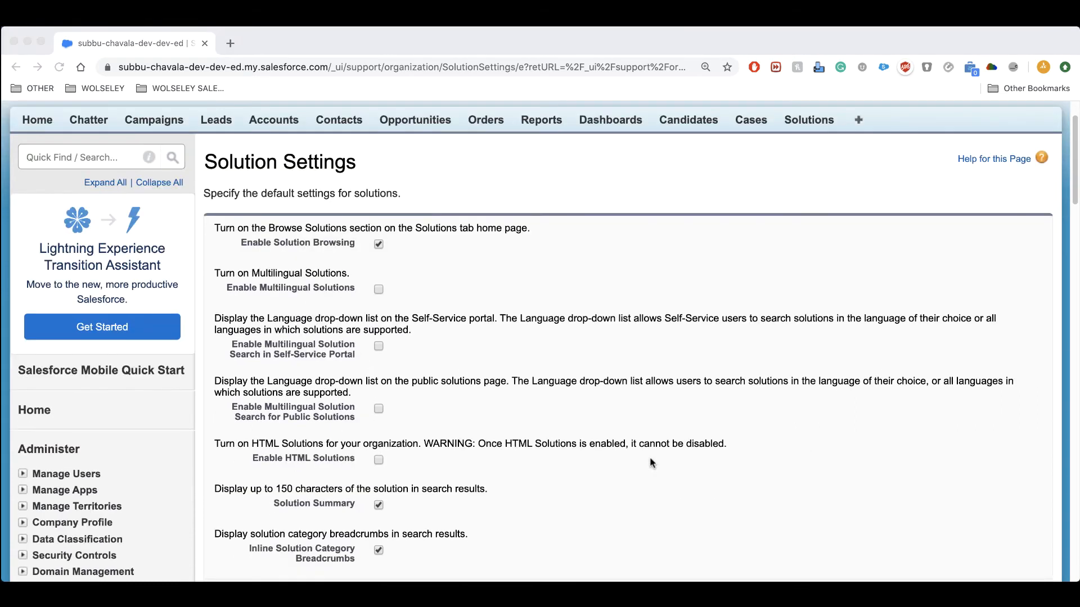
left_click(379, 460)
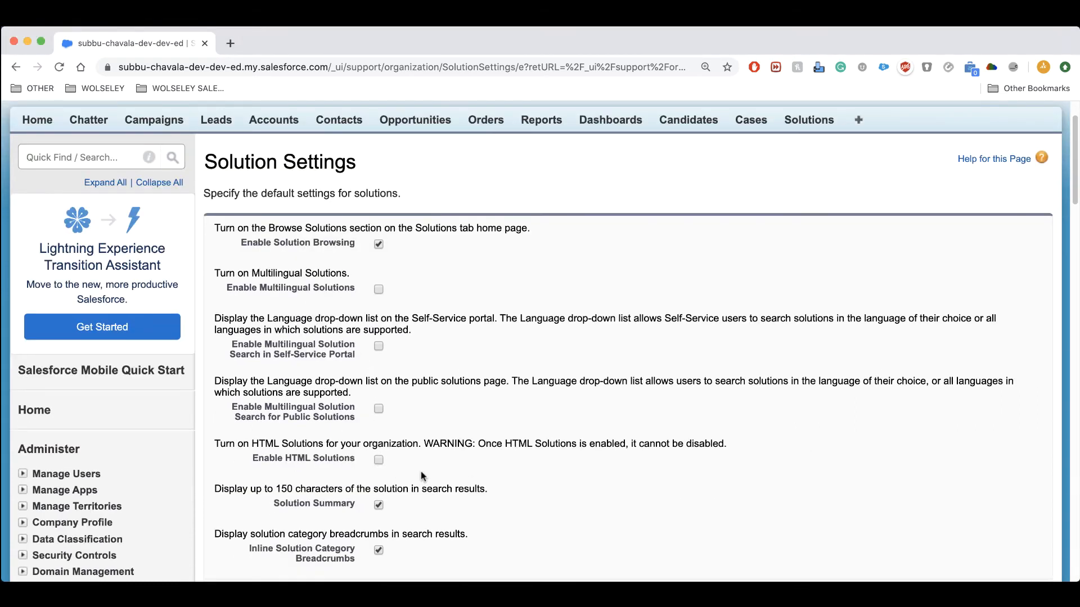
scroll(404, 499, "down", 2)
left_click(475, 489)
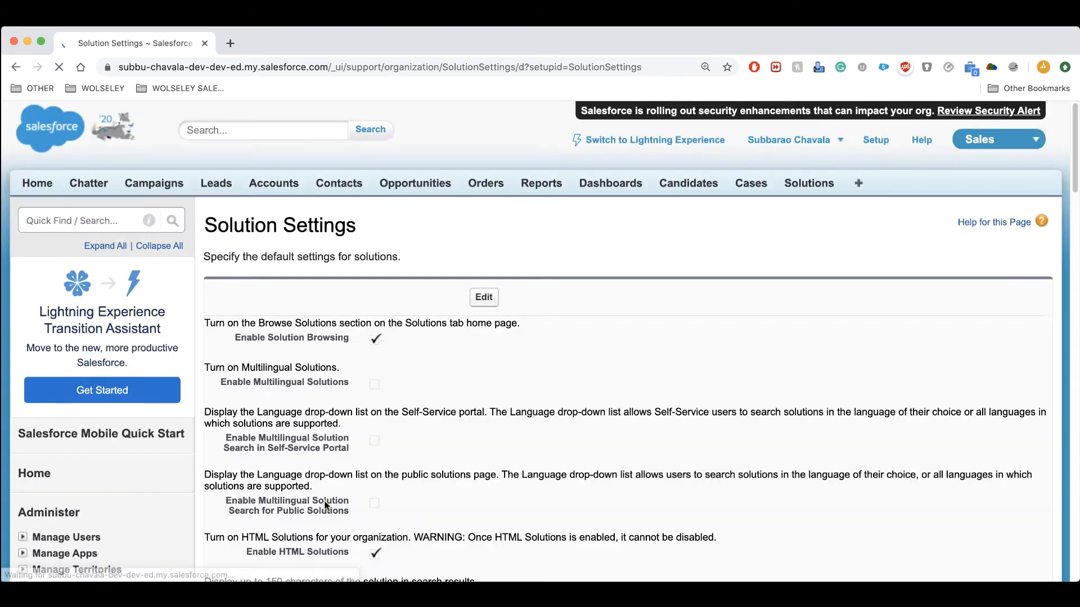
scroll(559, 458, "down", 5)
left_click(476, 433)
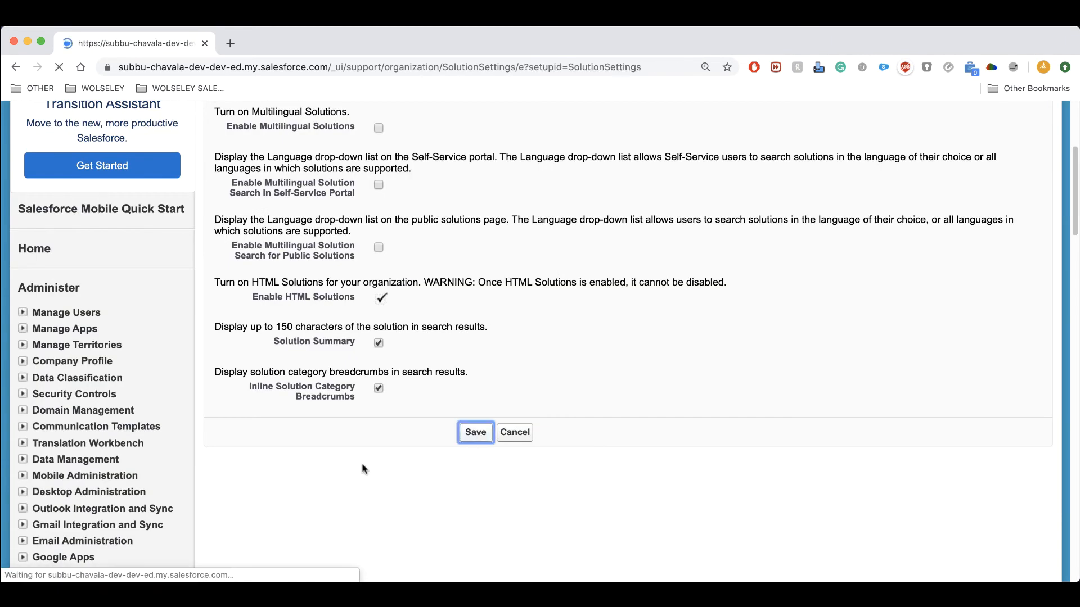
left_click(83, 219)
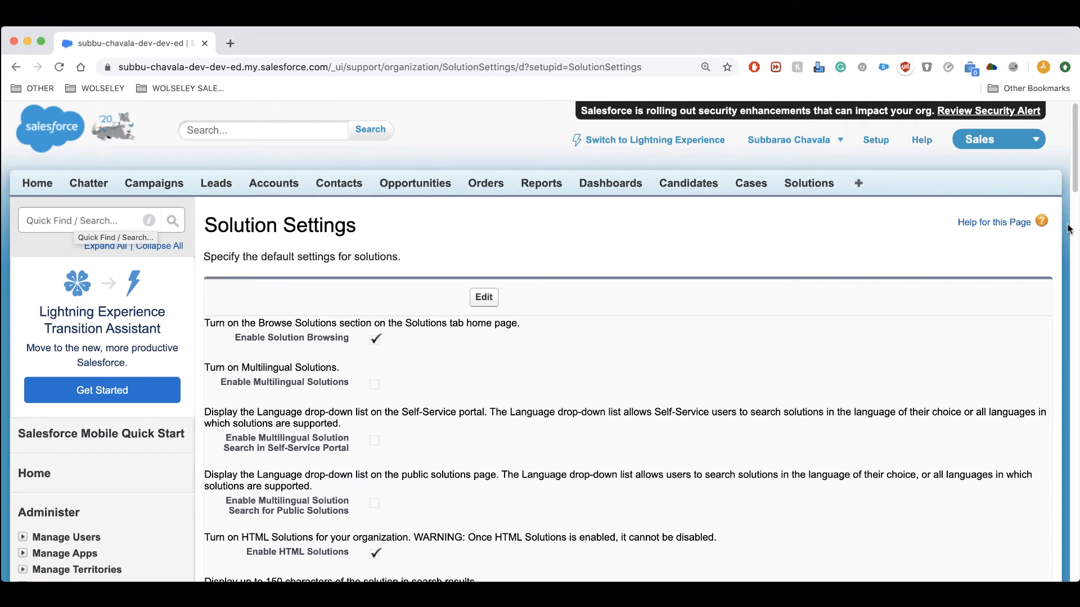
Step: Start a new solution titled "Getting Invalid report error when filter logic added to the report"
left_click(821, 187)
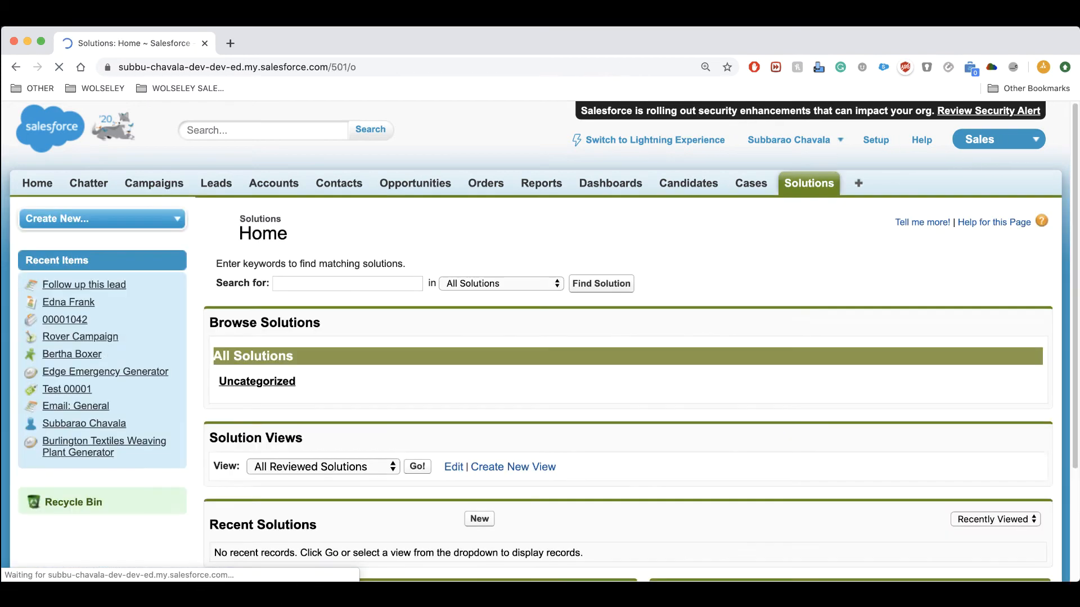
scroll(110, 356, "down", 3)
left_click(480, 437)
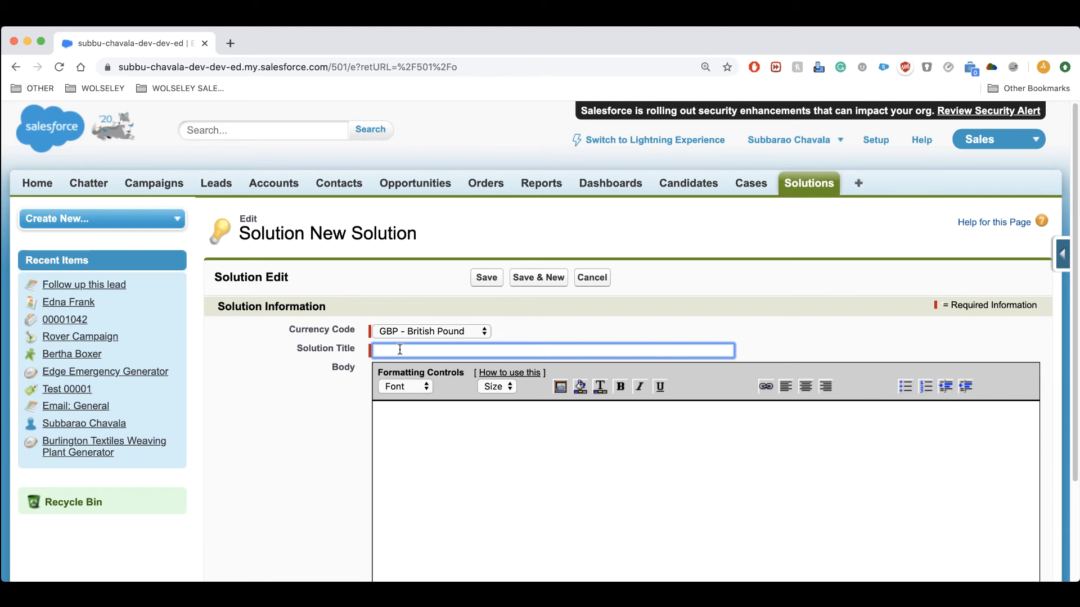
type("Getting Invalid report error when filter logic added to the report")
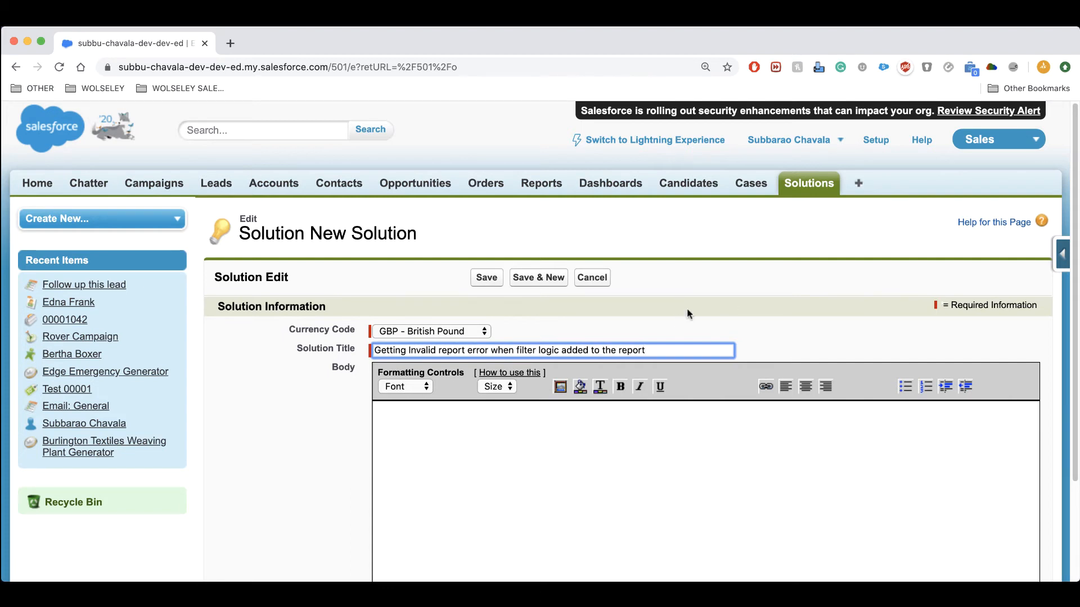
Step: Fill the solution body with "Hi," followed by three lines of placeholder dots, and save the solution
scroll(896, 320, "down", 3)
left_click(617, 395)
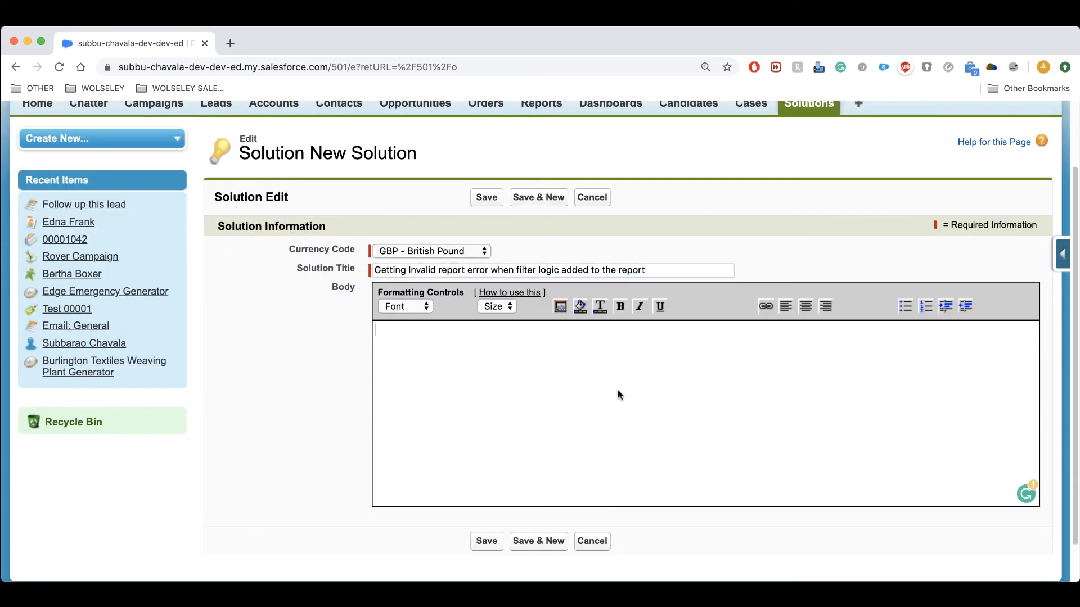
type("Hi, ")
type("..................... ")
type("......................")
key("Return")
key("Return")
type("...................")
key("Return")
scroll(431, 394, "down", 2)
left_click(486, 498)
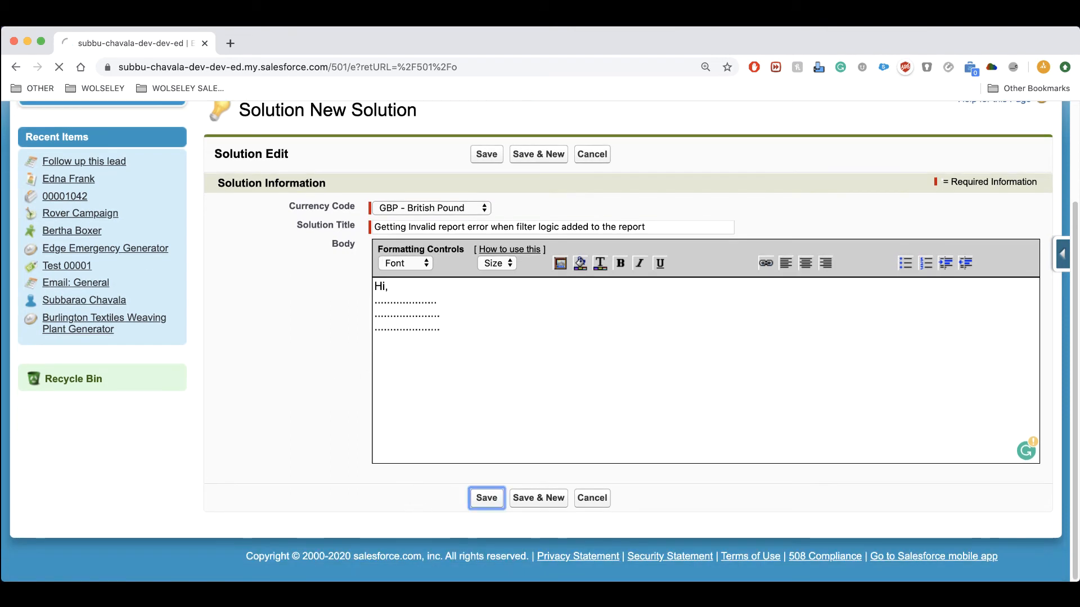
Step: Edit the solution to make it Public and Visible in Public Knowledge Base, and save it
left_click(482, 338)
left_click(482, 336)
left_click(379, 340)
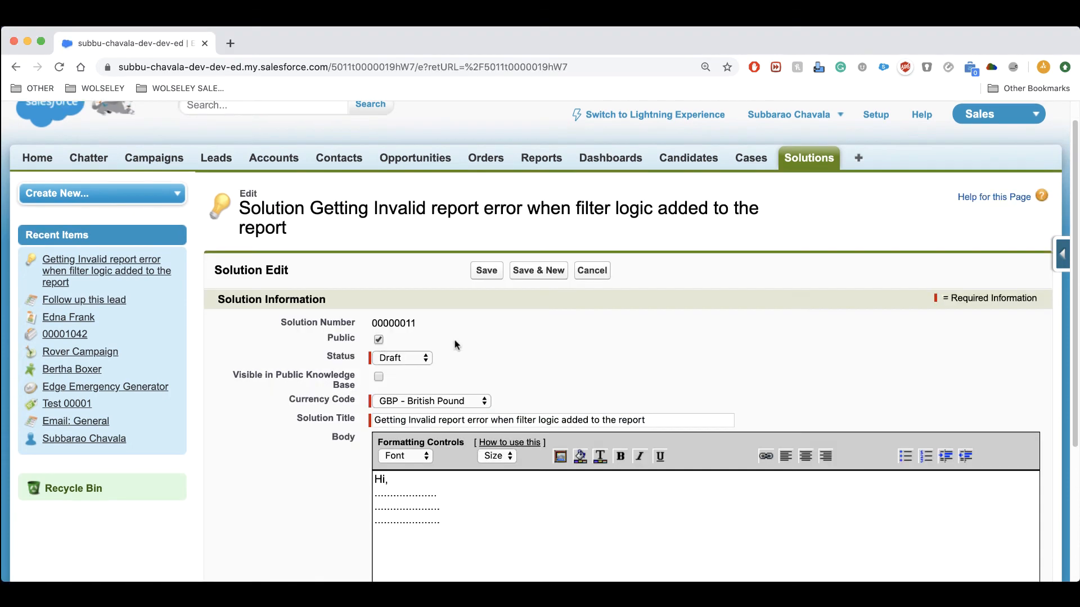
scroll(632, 381, "down", 1)
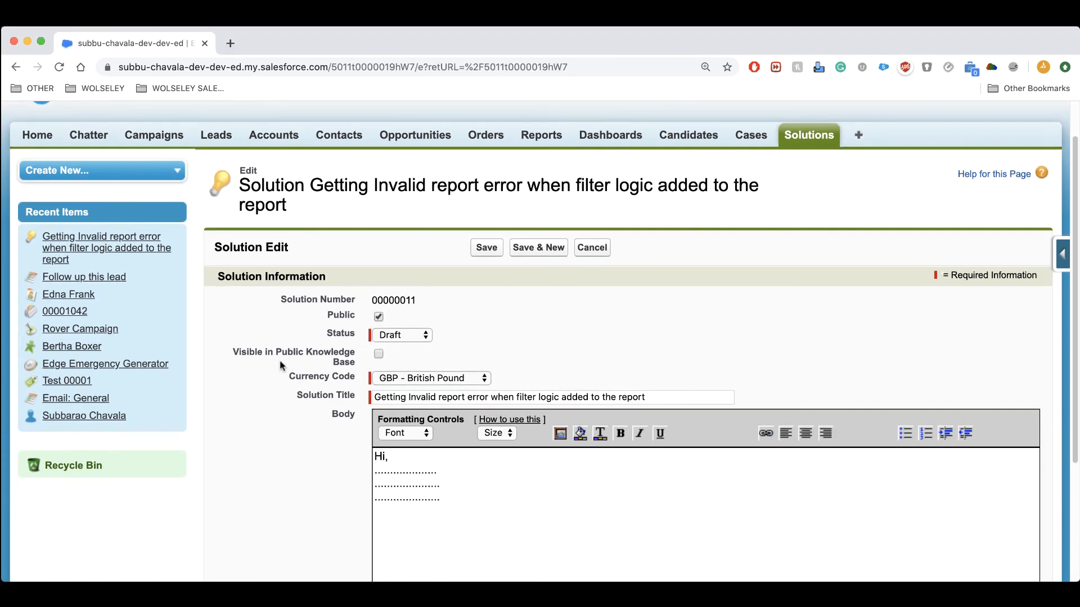
left_click(379, 354)
left_click(486, 247)
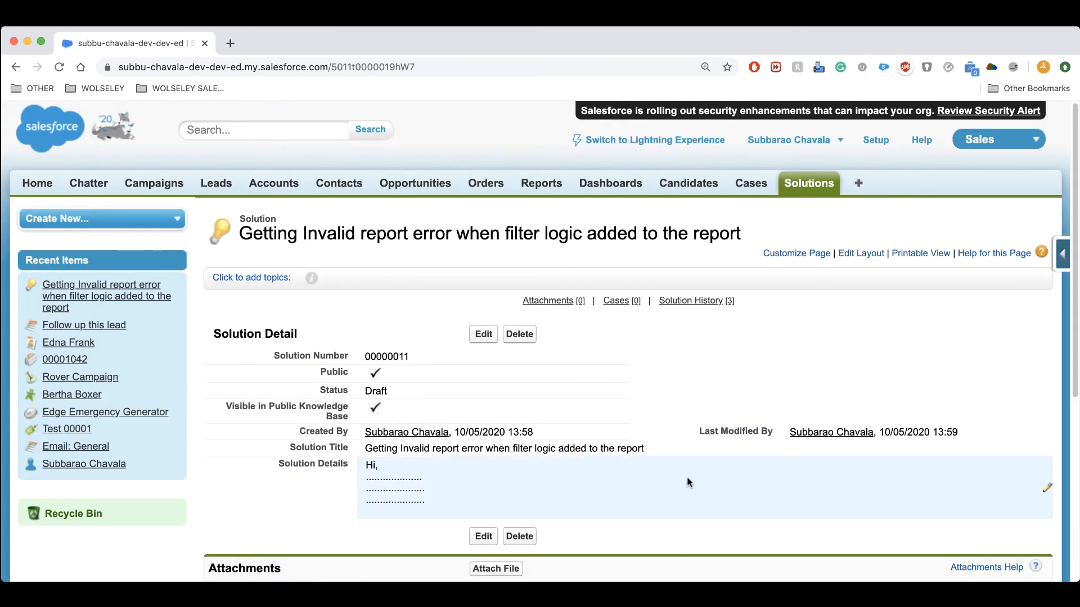
Step: Review the saved solution record and switch to Lightning Experience
scroll(690, 482, "down", 2)
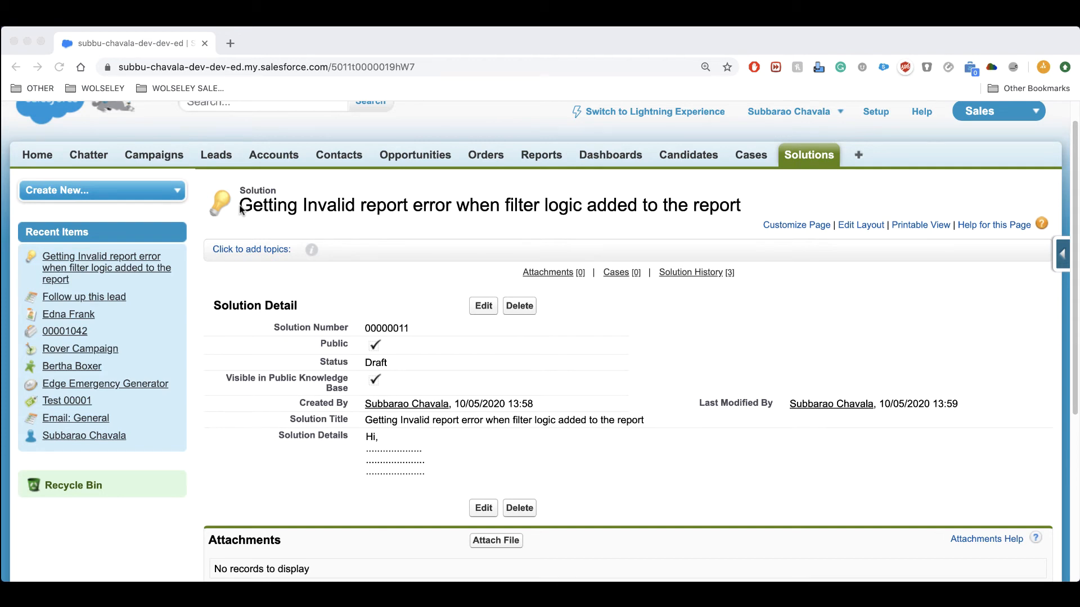
scroll(158, 258, "up", 1)
left_click(669, 138)
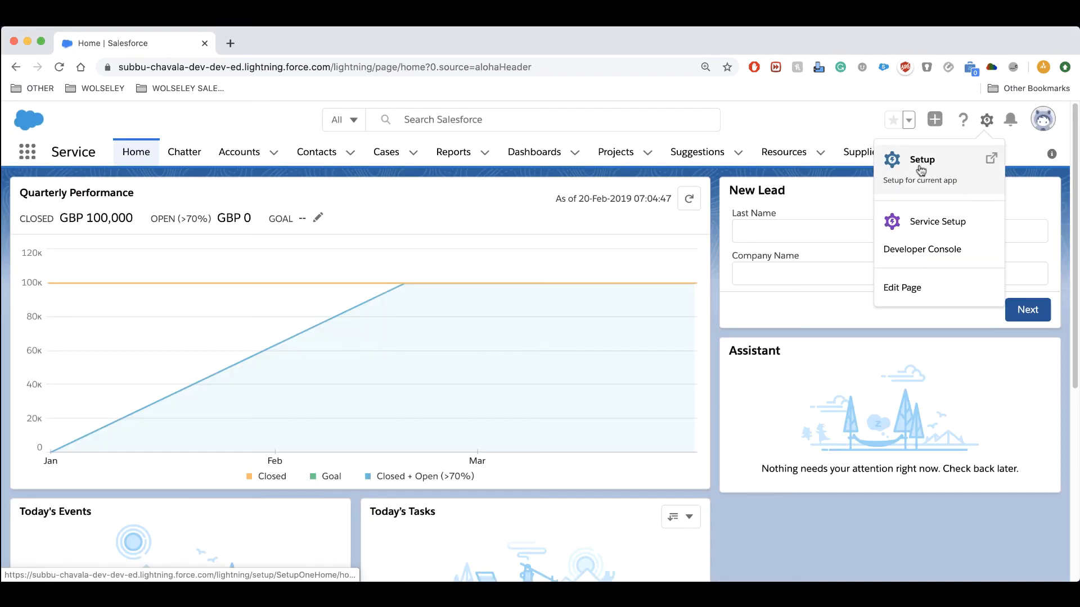
Step: Search the Lightning Setup for "solution" and close the Setup page
left_click(920, 163)
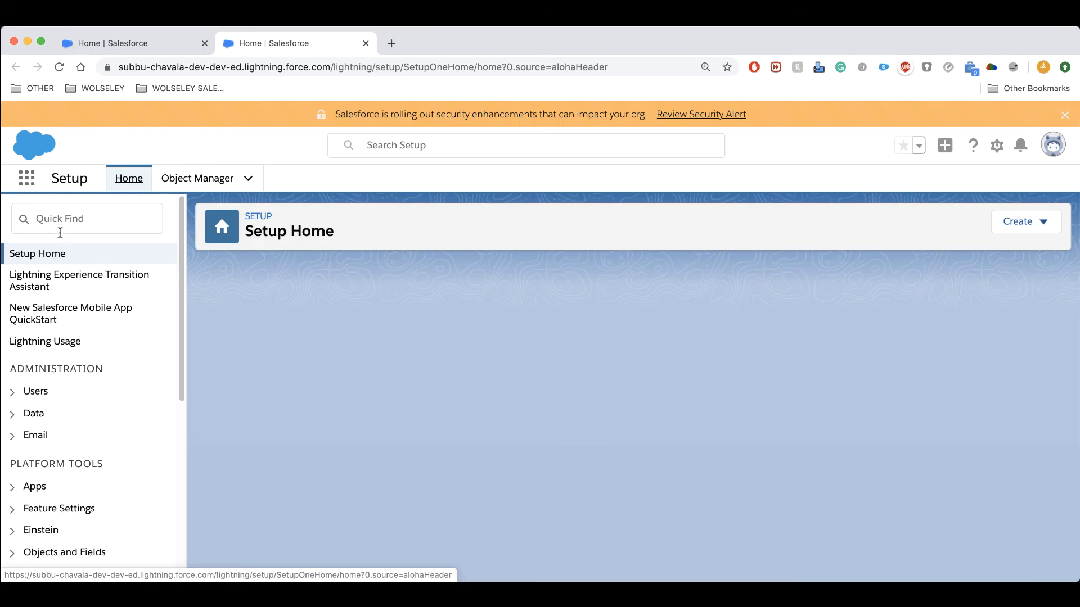
left_click(64, 223)
type("solution")
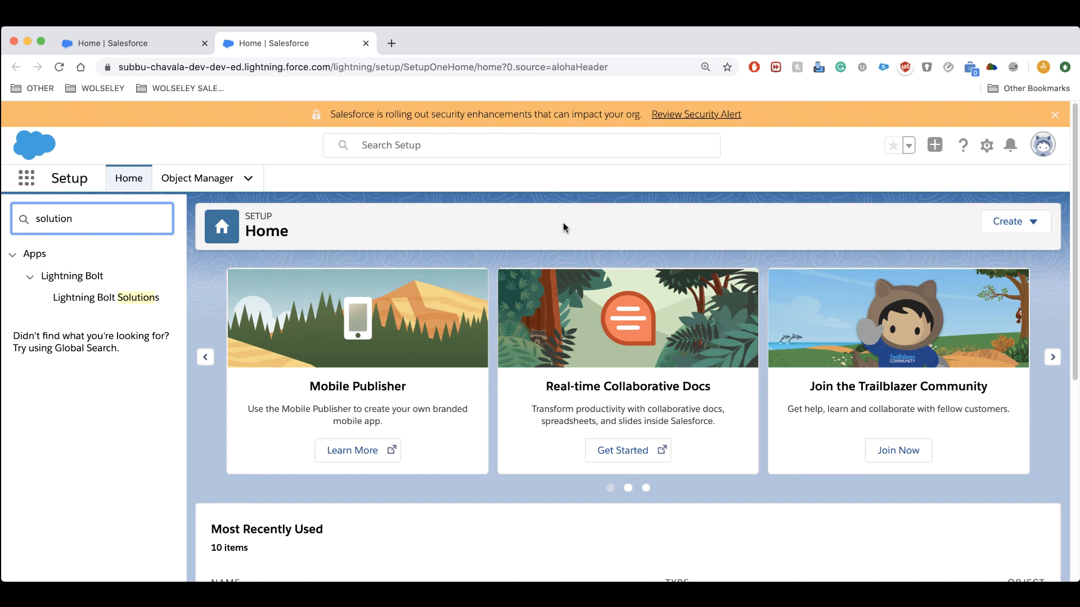
key("super+Tab")
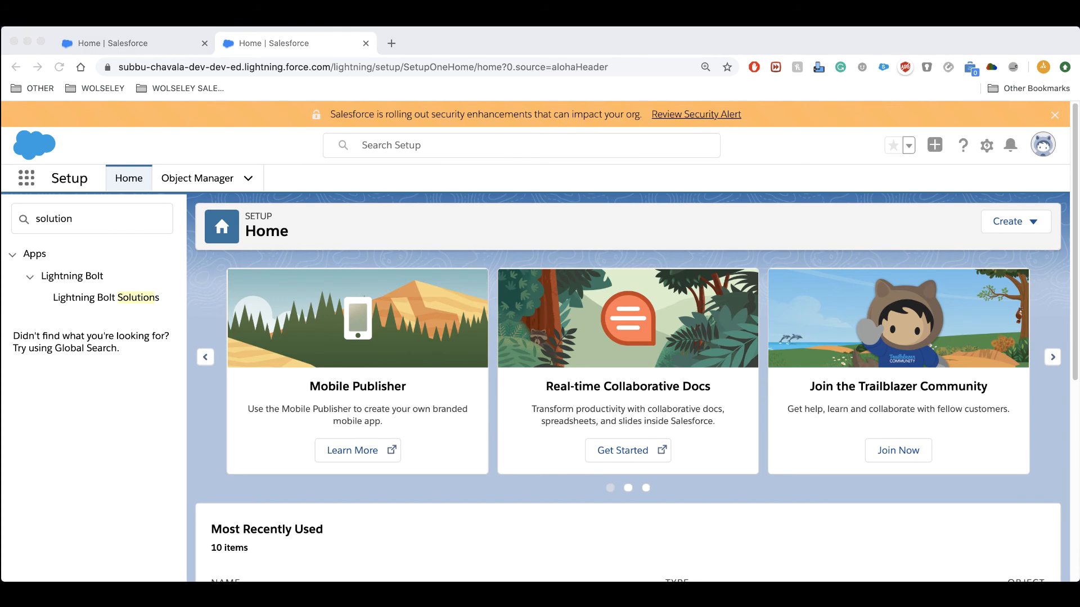
key("super+w")
Step: Launch Knowledge Setup from the recommended setups in Service Setup and start enabling Lightning Knowledge
left_click(987, 121)
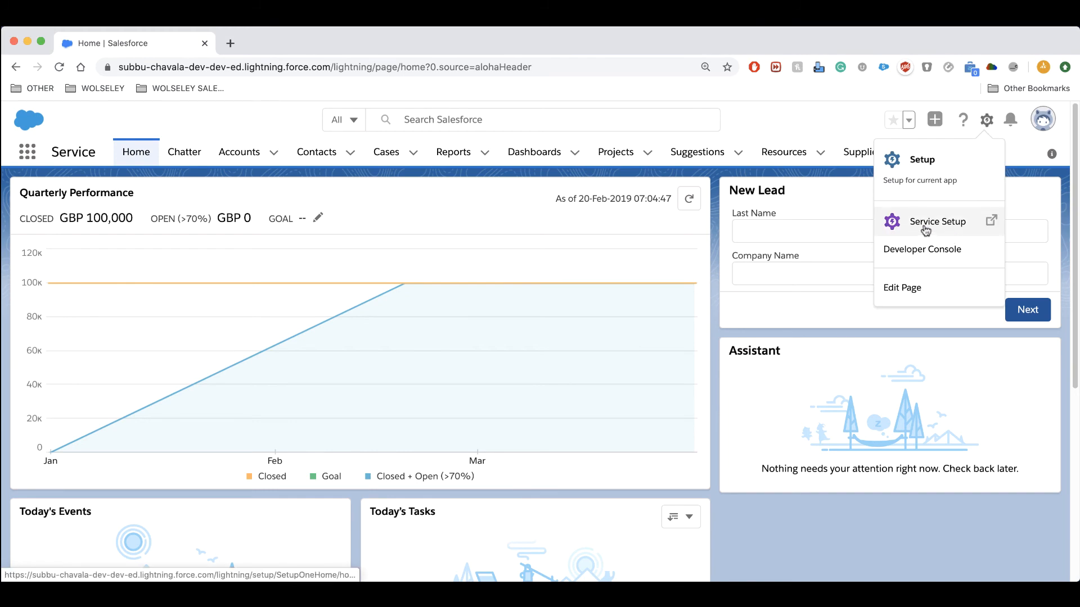
left_click(938, 222)
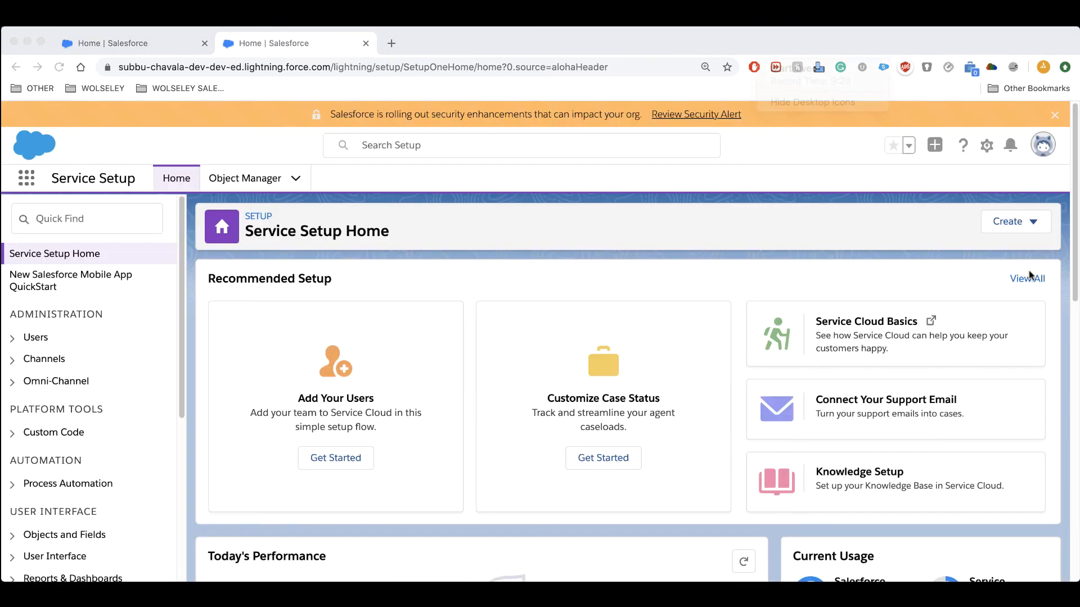
left_click(1027, 281)
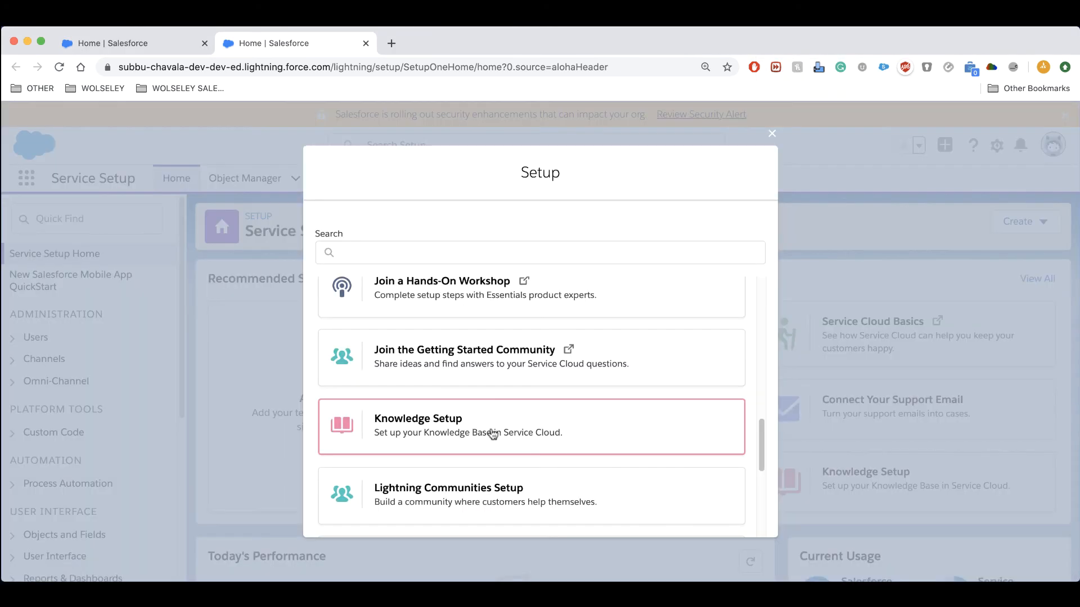
left_click(469, 427)
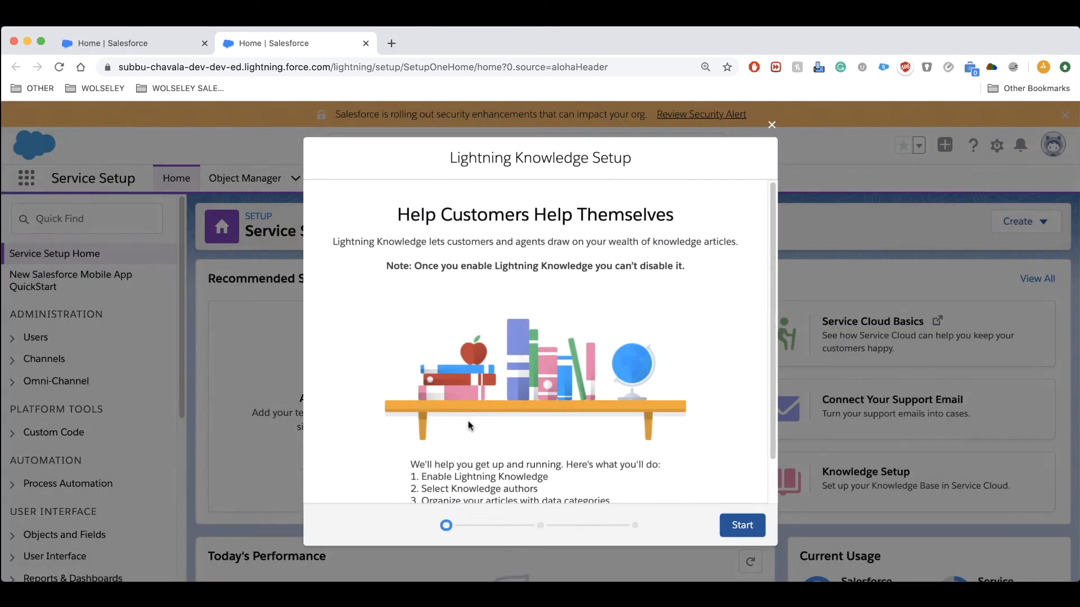
left_click(753, 532)
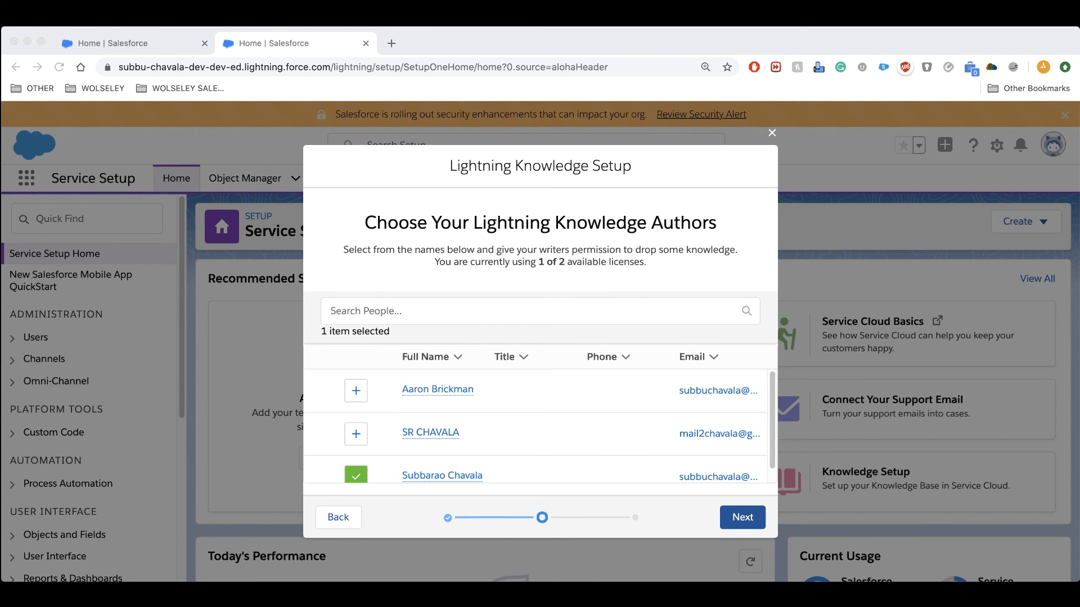
Step: Add the first two listed people as Lightning Knowledge authors and continue to the data categories
left_click(356, 395)
left_click(356, 400)
left_click(356, 394)
left_click(356, 433)
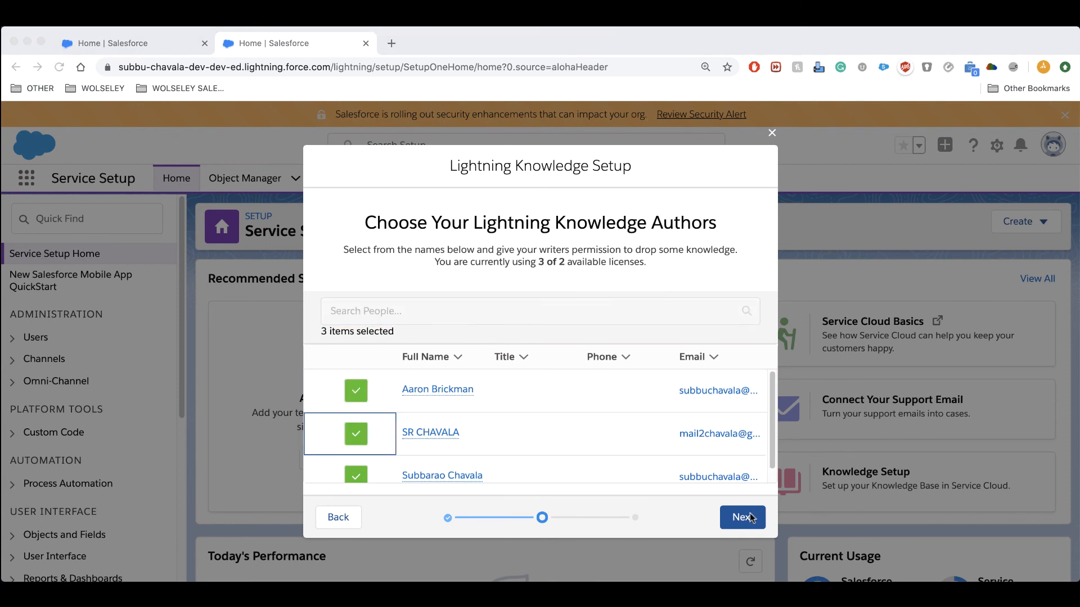
left_click(742, 517)
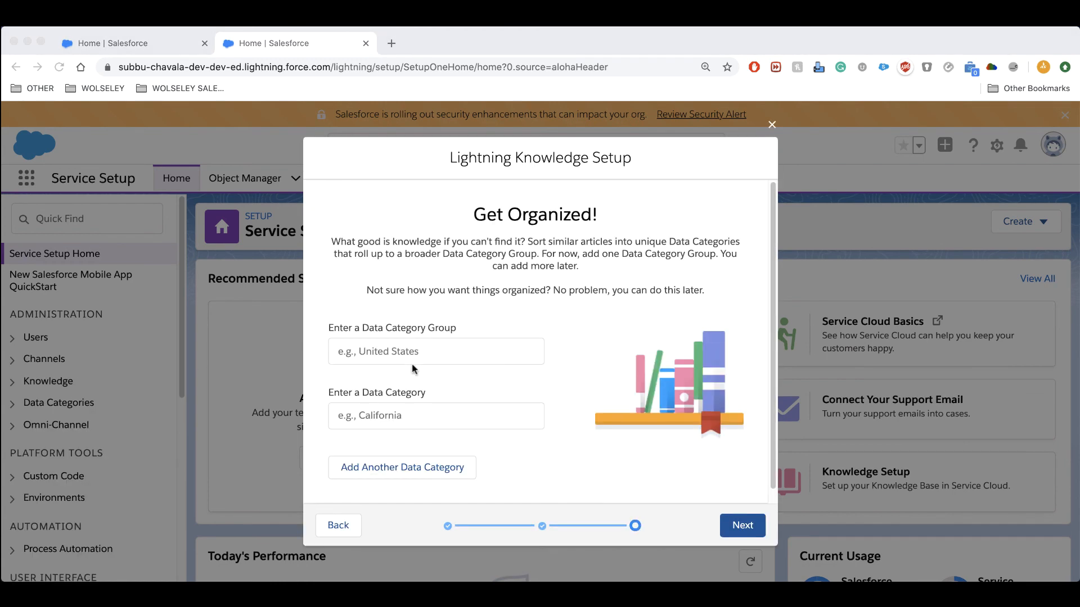
Step: Name the data category group "Knowledge articles of reports", enter a data category for reports, and finish the Lightning Knowledge setup
left_click(384, 351)
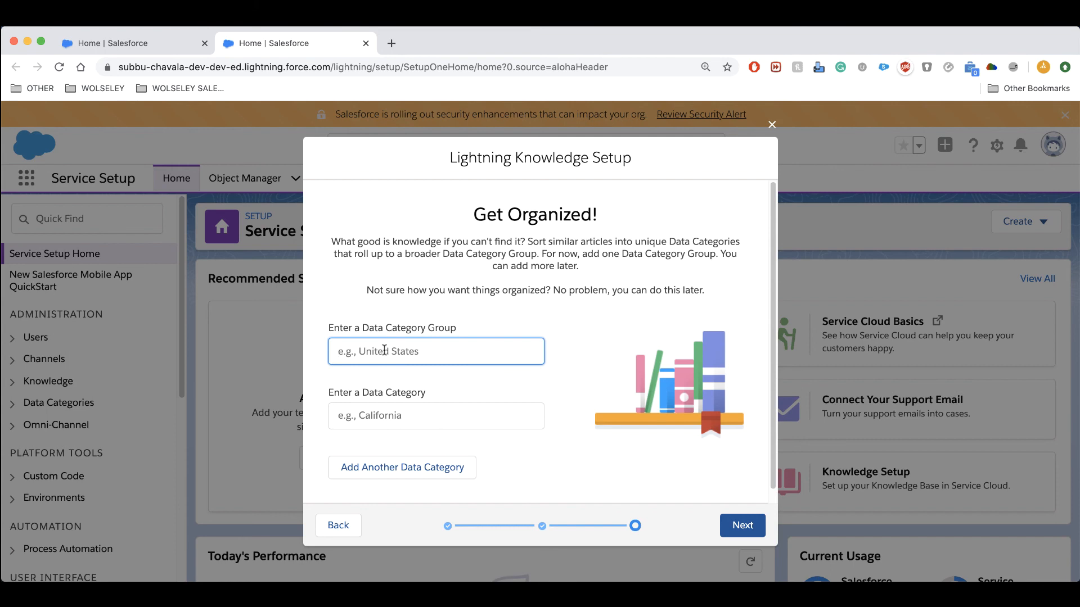
type("Knowledge articles of reports")
key("Tab")
type("Repr")
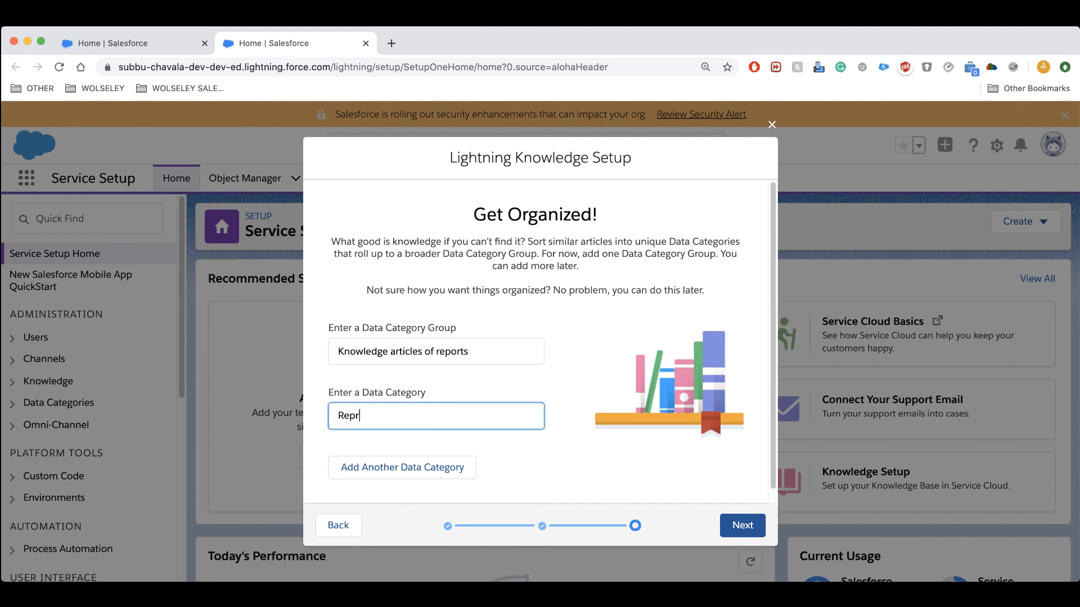
type("ots")
left_click(732, 523)
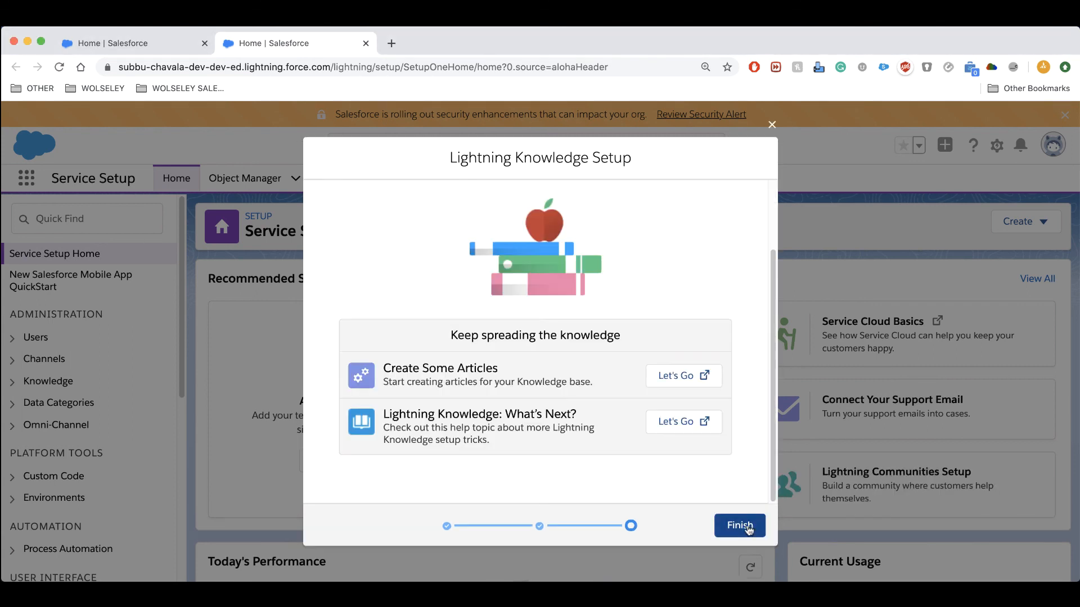
left_click(740, 526)
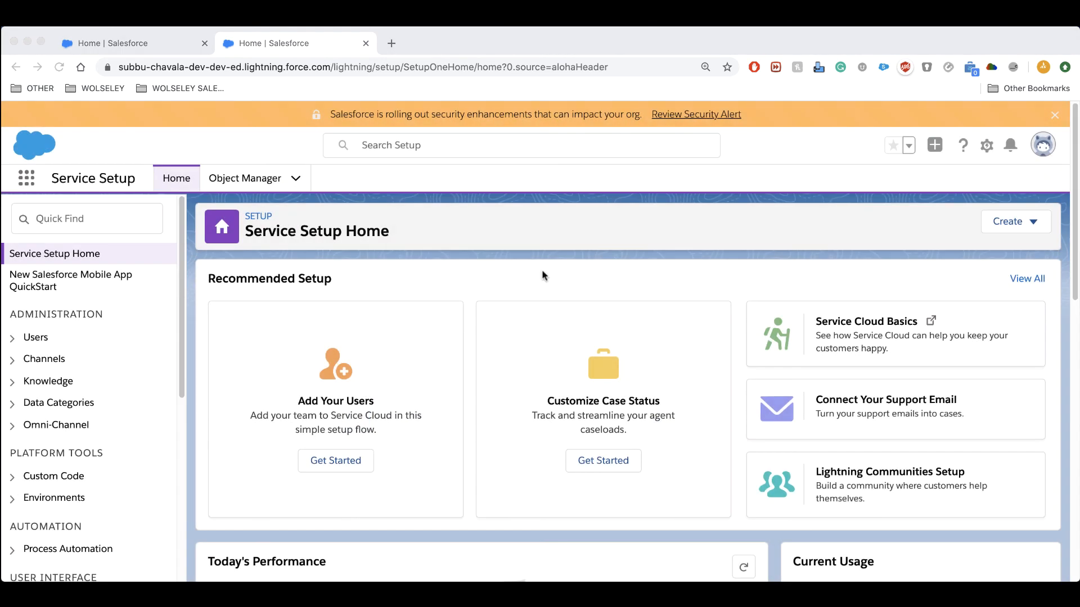